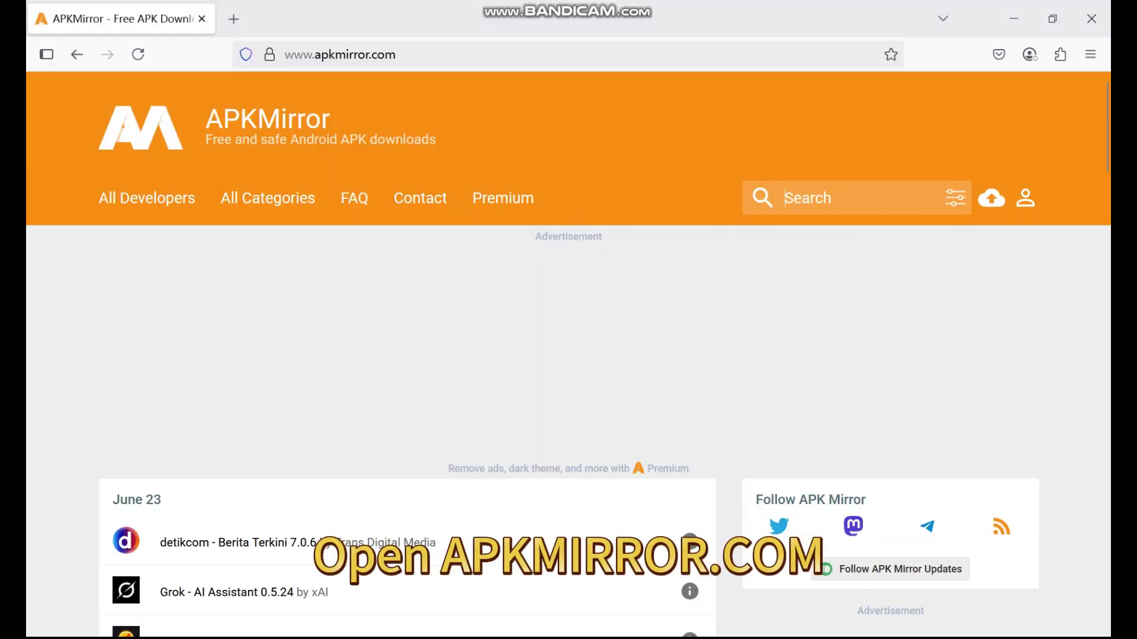
type("gram")
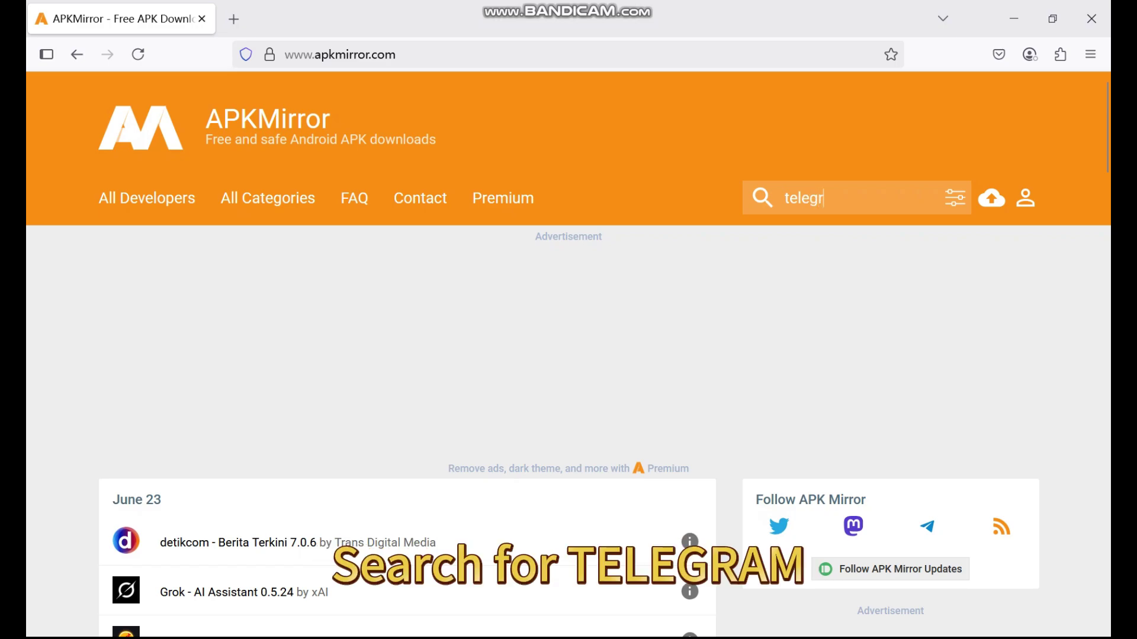
Search APKMirror for telegram and open the Telegram 11.12.0 release under Telegram FZ-LLC
key("Return")
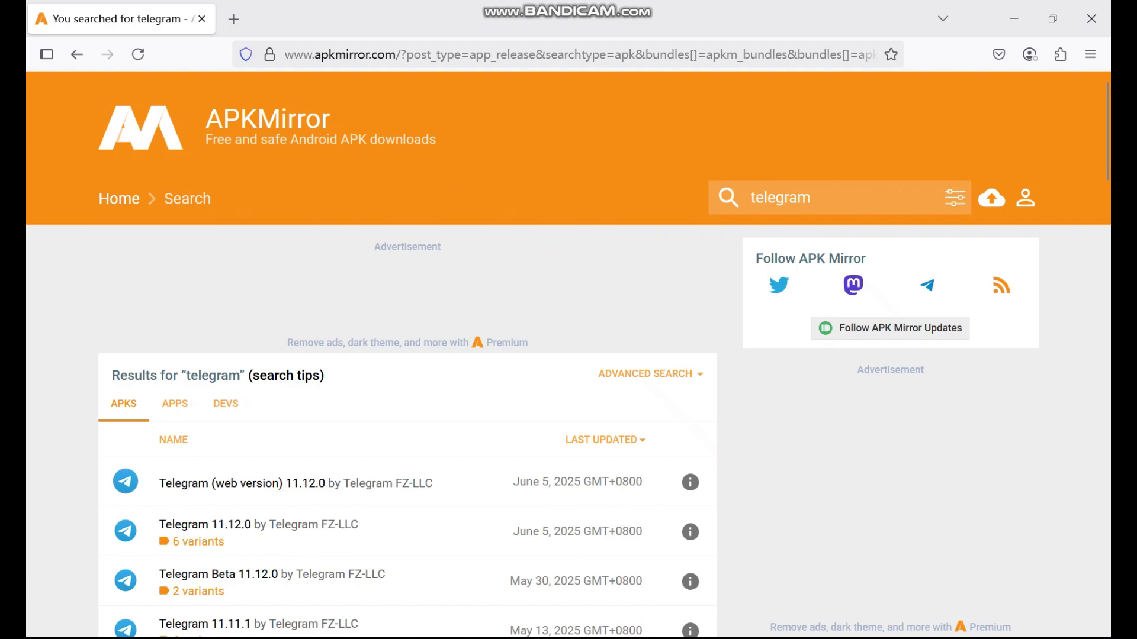
left_click(205, 524)
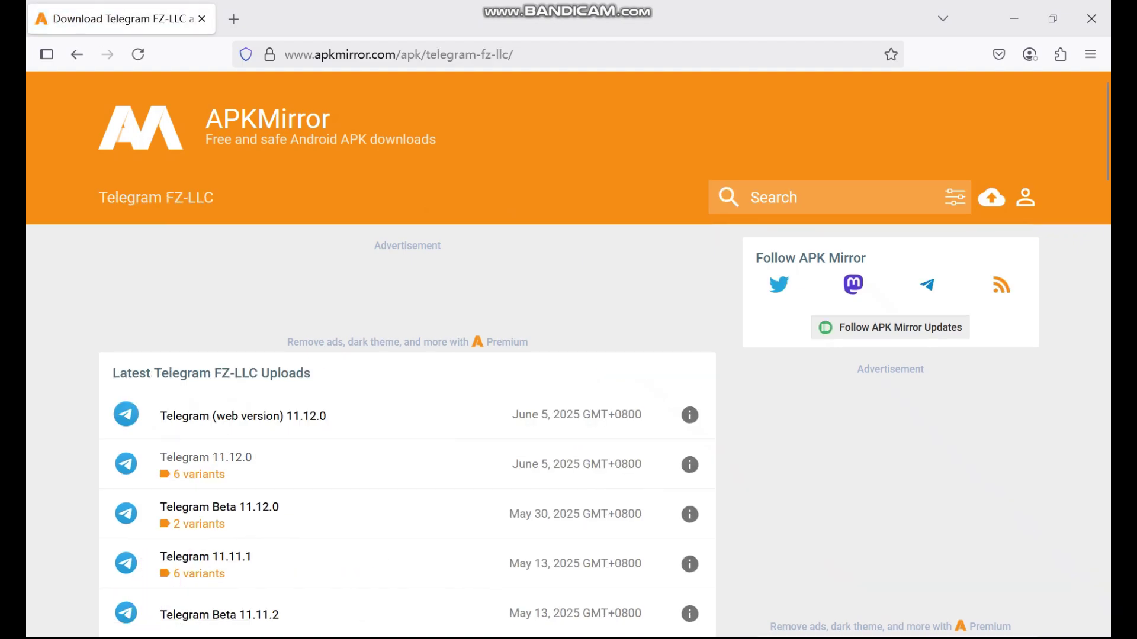
left_click(206, 457)
scroll(407, 400, "down", 8)
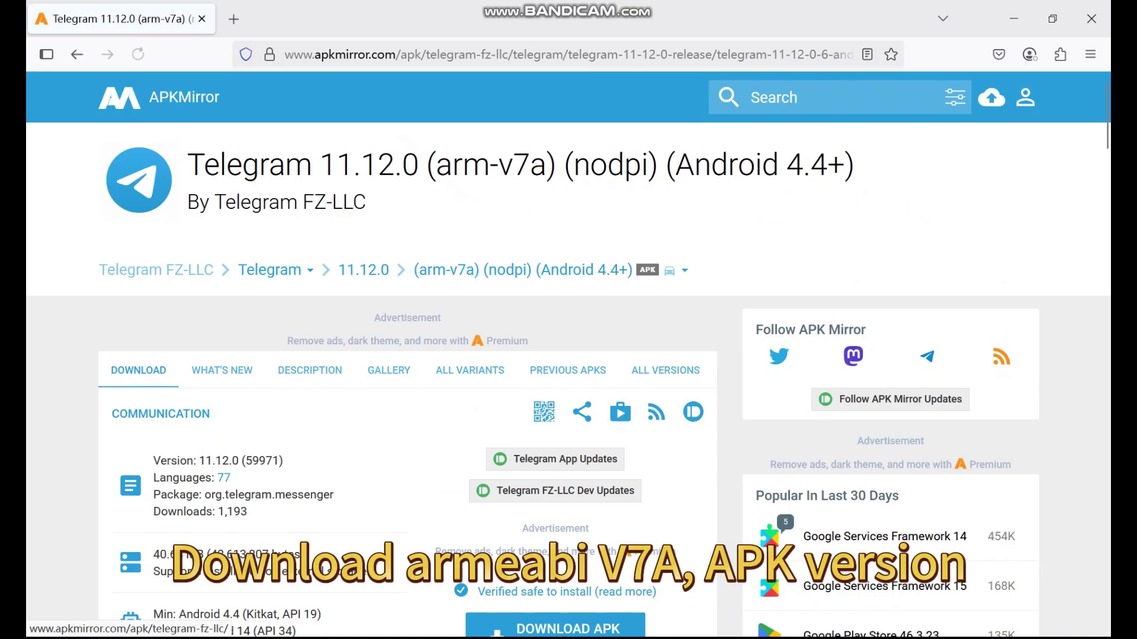
scroll(555, 444, "down", 2)
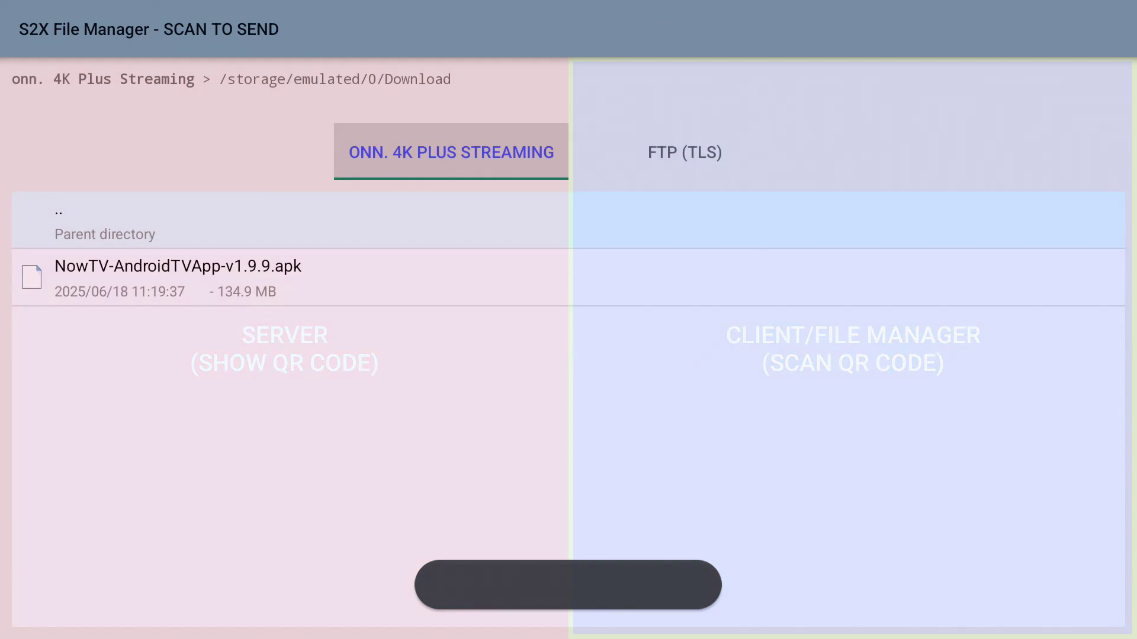
Upload the Telegram 11.12.0 APK into Download using the file's BROWSER UPLOAD action
key("Down")
key("Down")
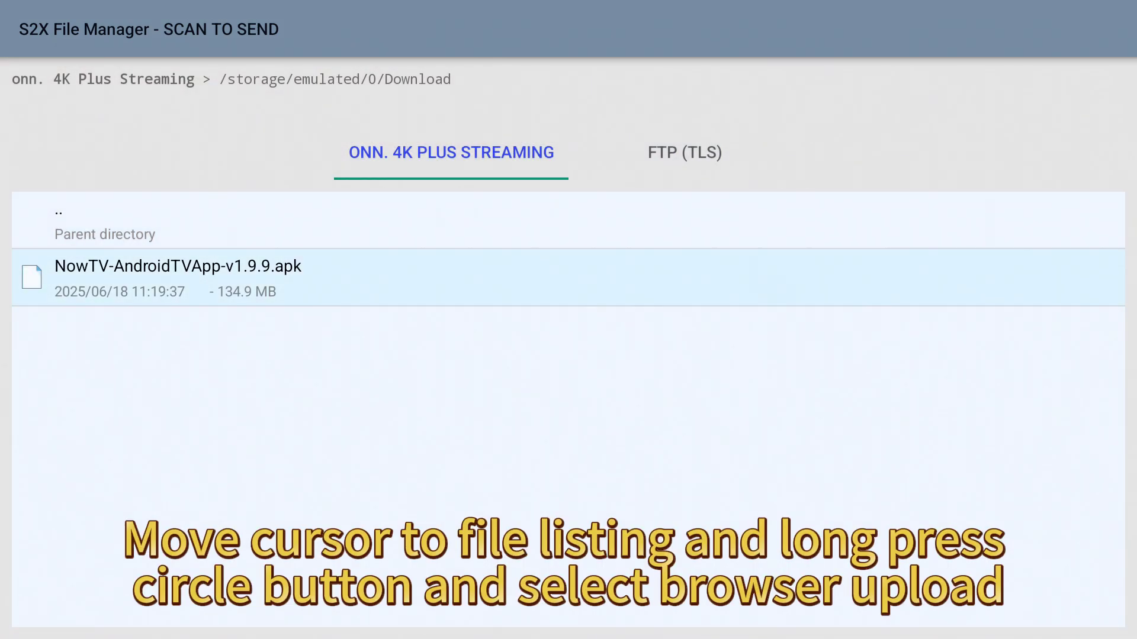
key("Return")
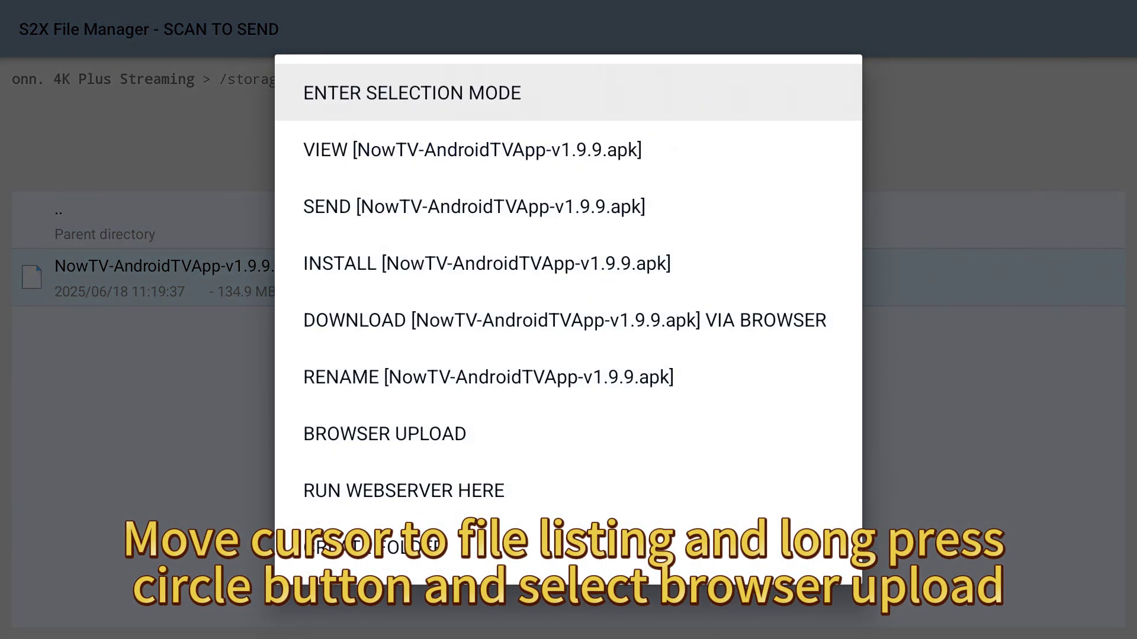
key("Down")
key("Down")
key("Down")
key("Down")
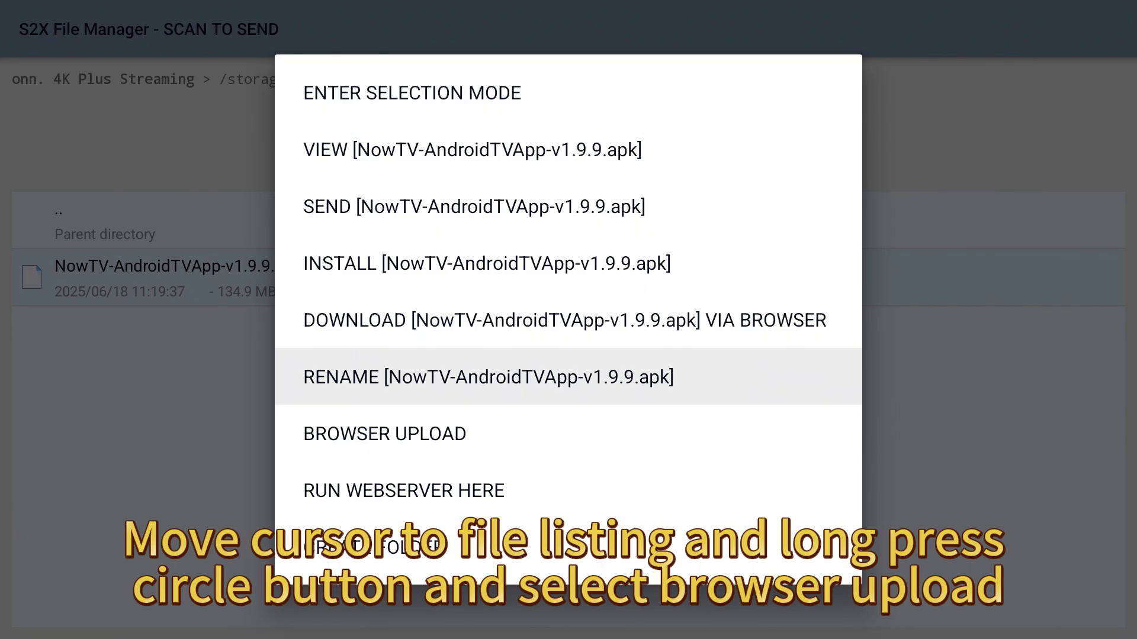
key("Down")
key("Return")
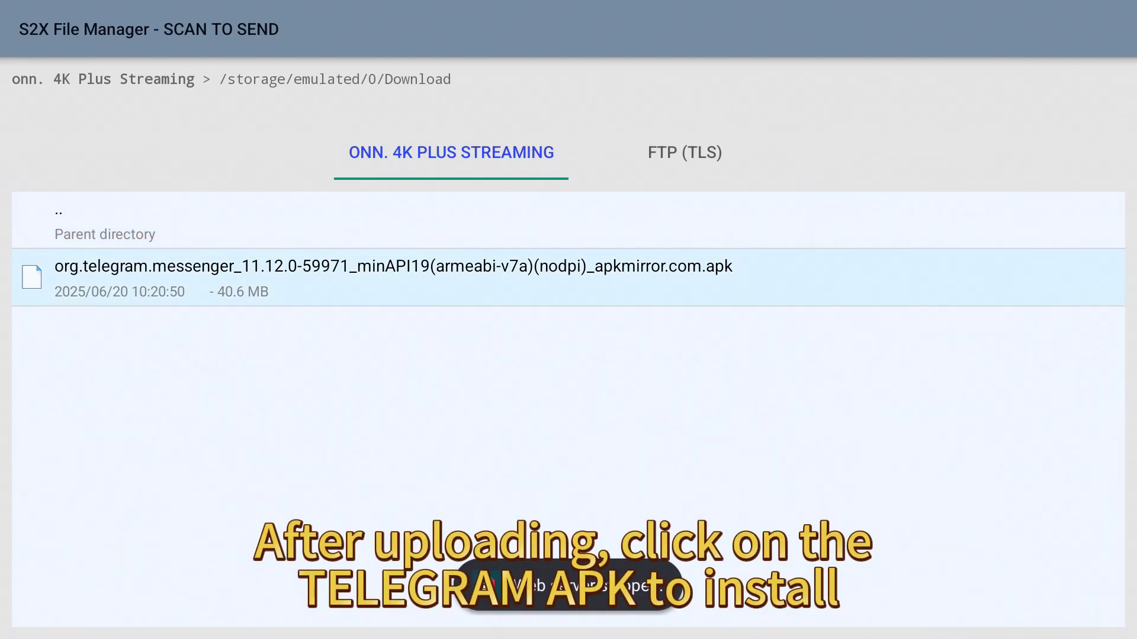
Install Telegram from the uploaded APK and finish the installer with DONE
key("Return")
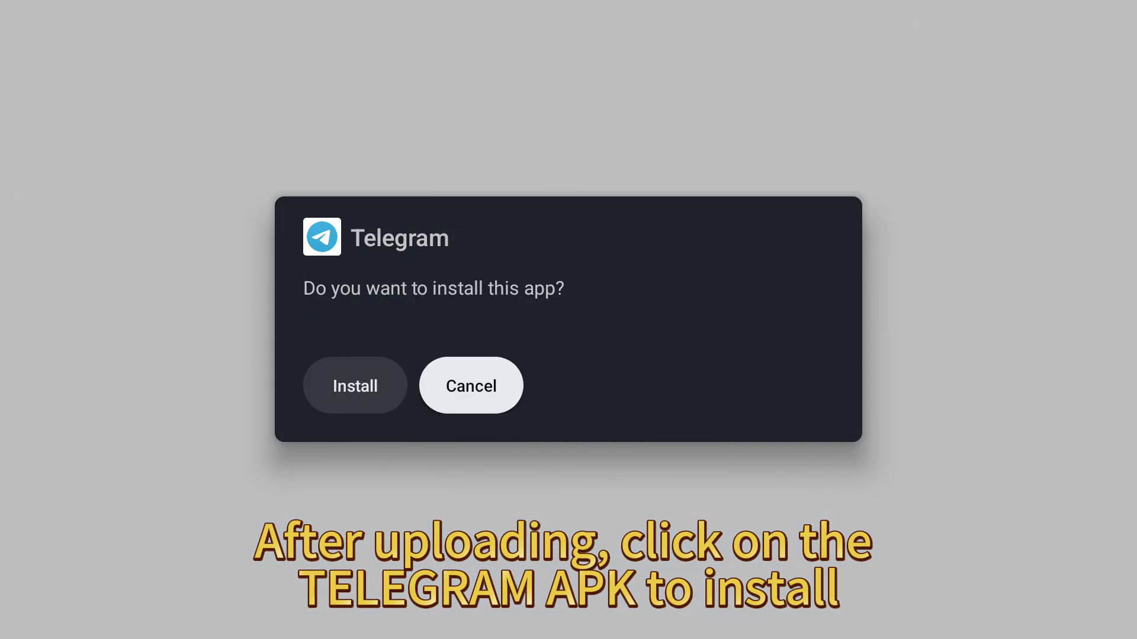
key("Left")
key("Return")
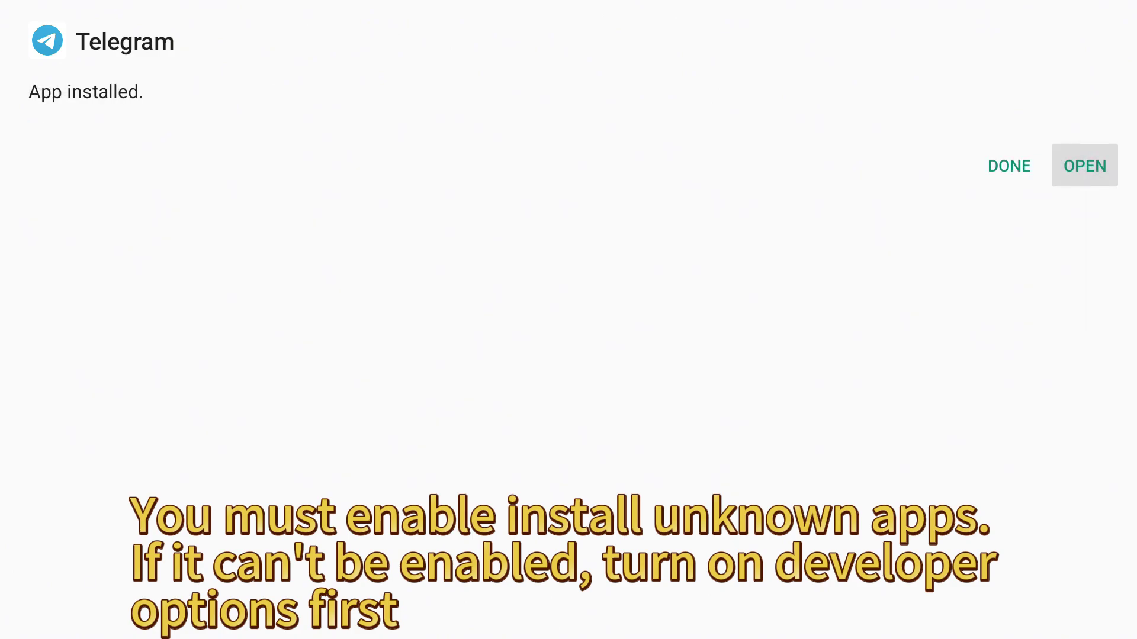
key("Left")
key("Return")
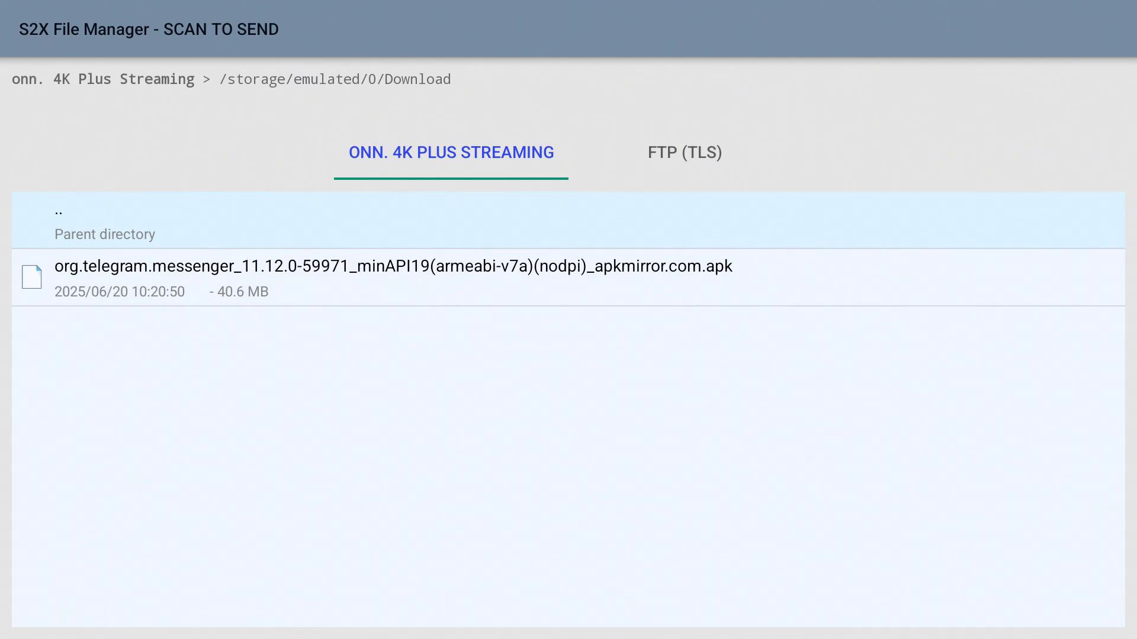
Open Sideload Folder from the Home screen and launch Telegram from its app grid
key("Home")
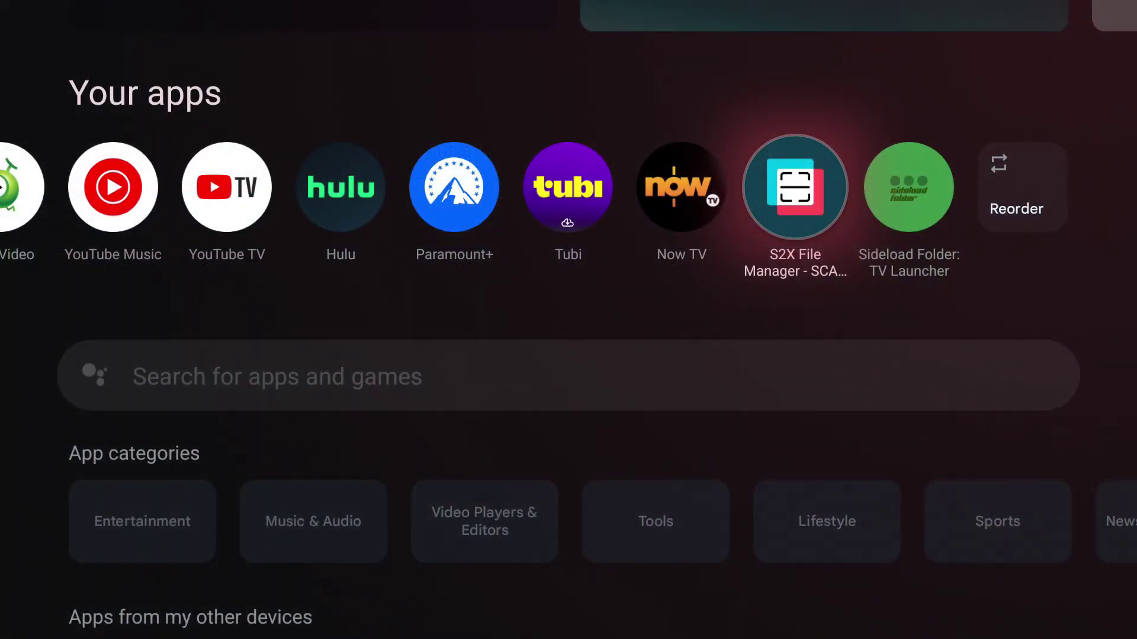
key("Right")
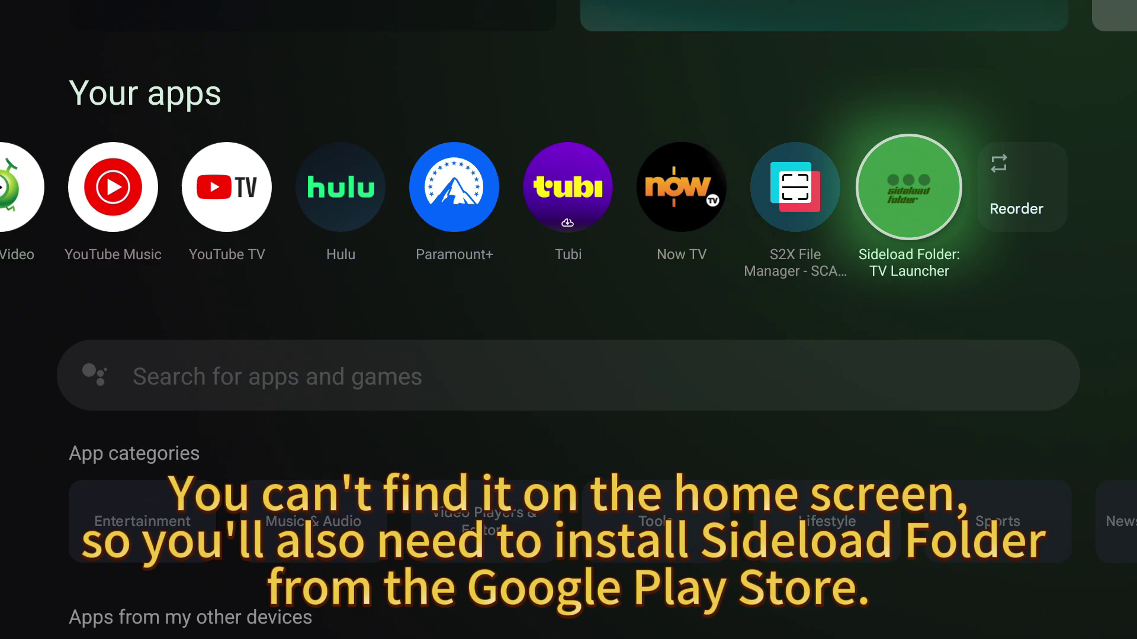
key("Return")
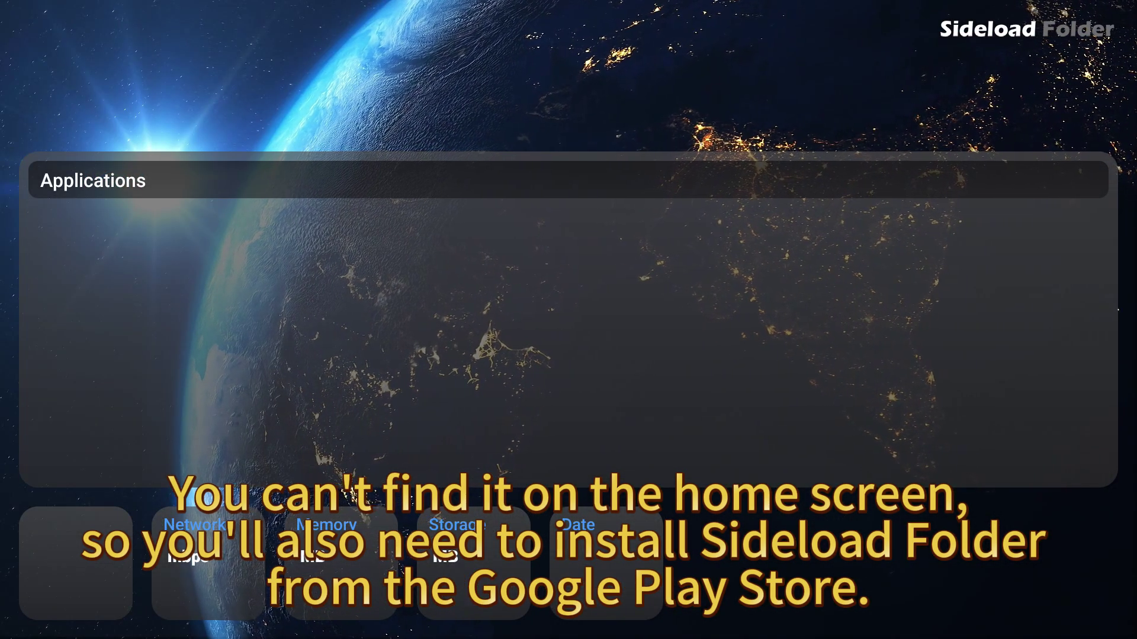
key("Down")
key("Down")
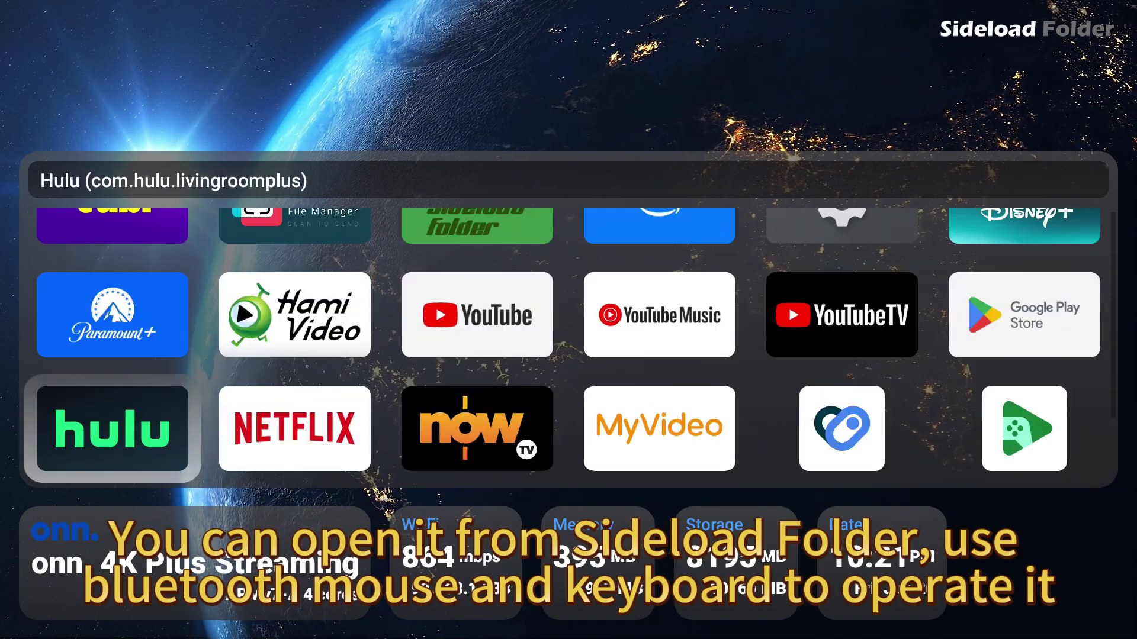
key("Down")
key("Right")
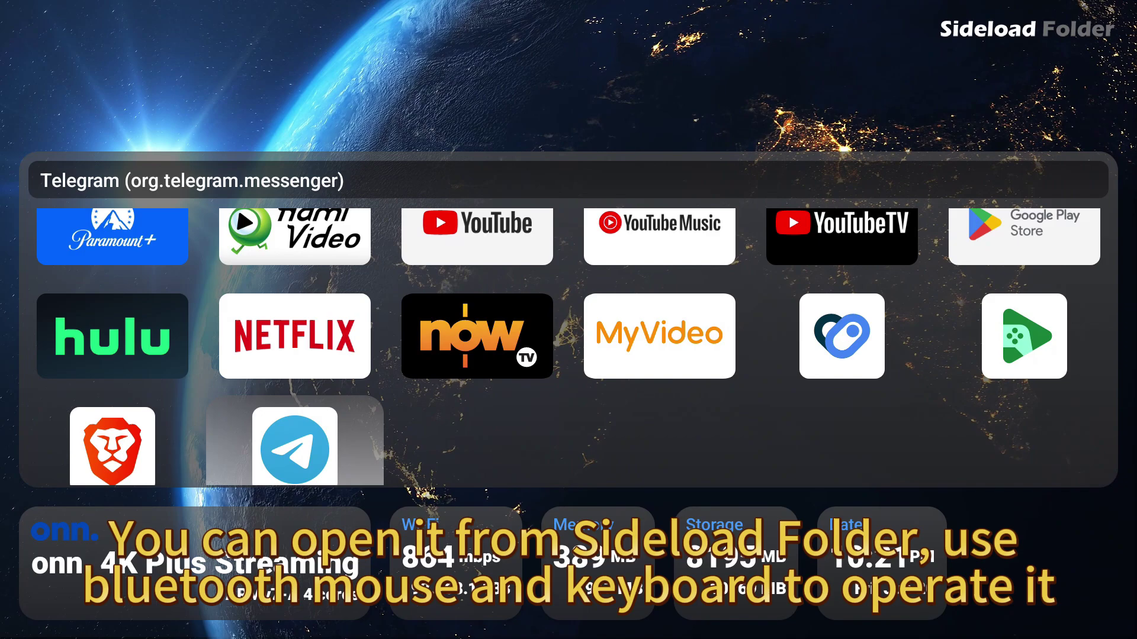
key("Return")
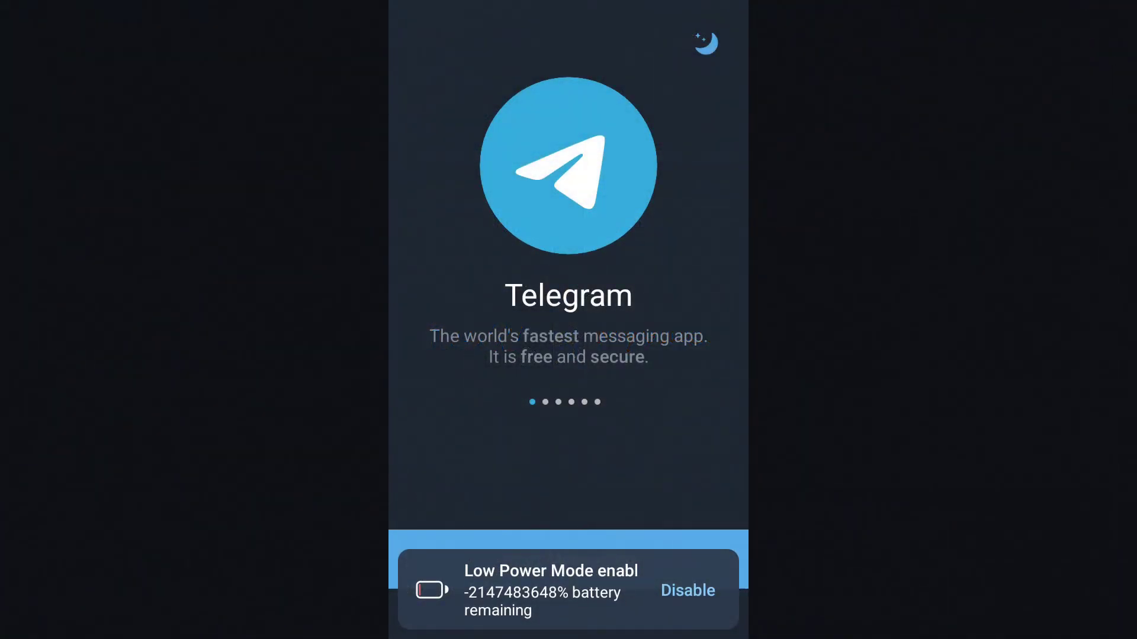